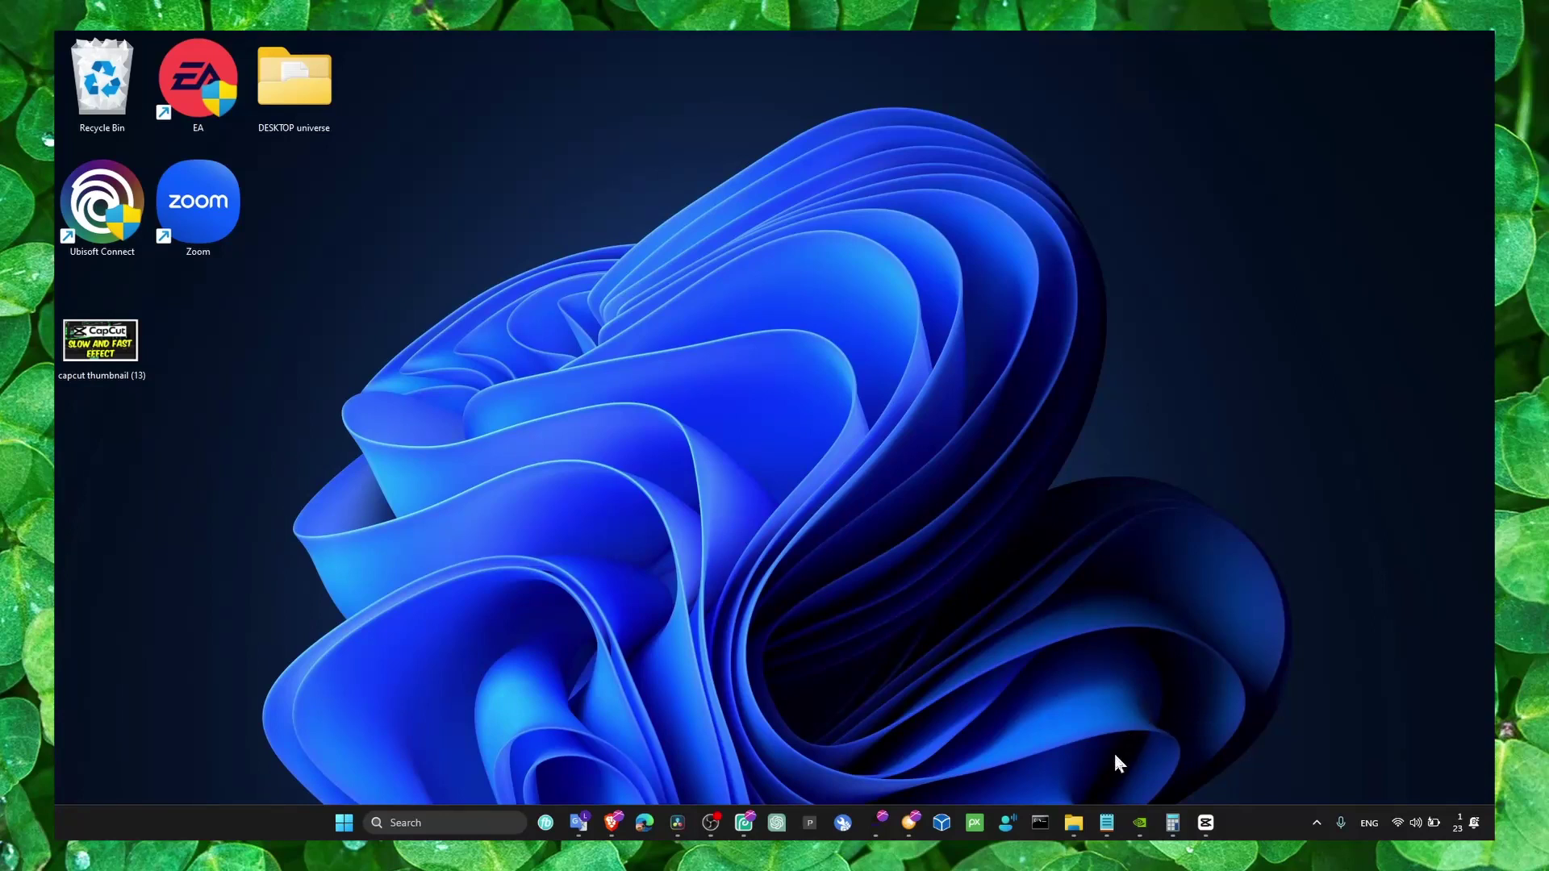
Step: Bring up the Notepad note 'capcut pc how to add a blur background in capcut pc'
left_click(1107, 824)
left_click(964, 399)
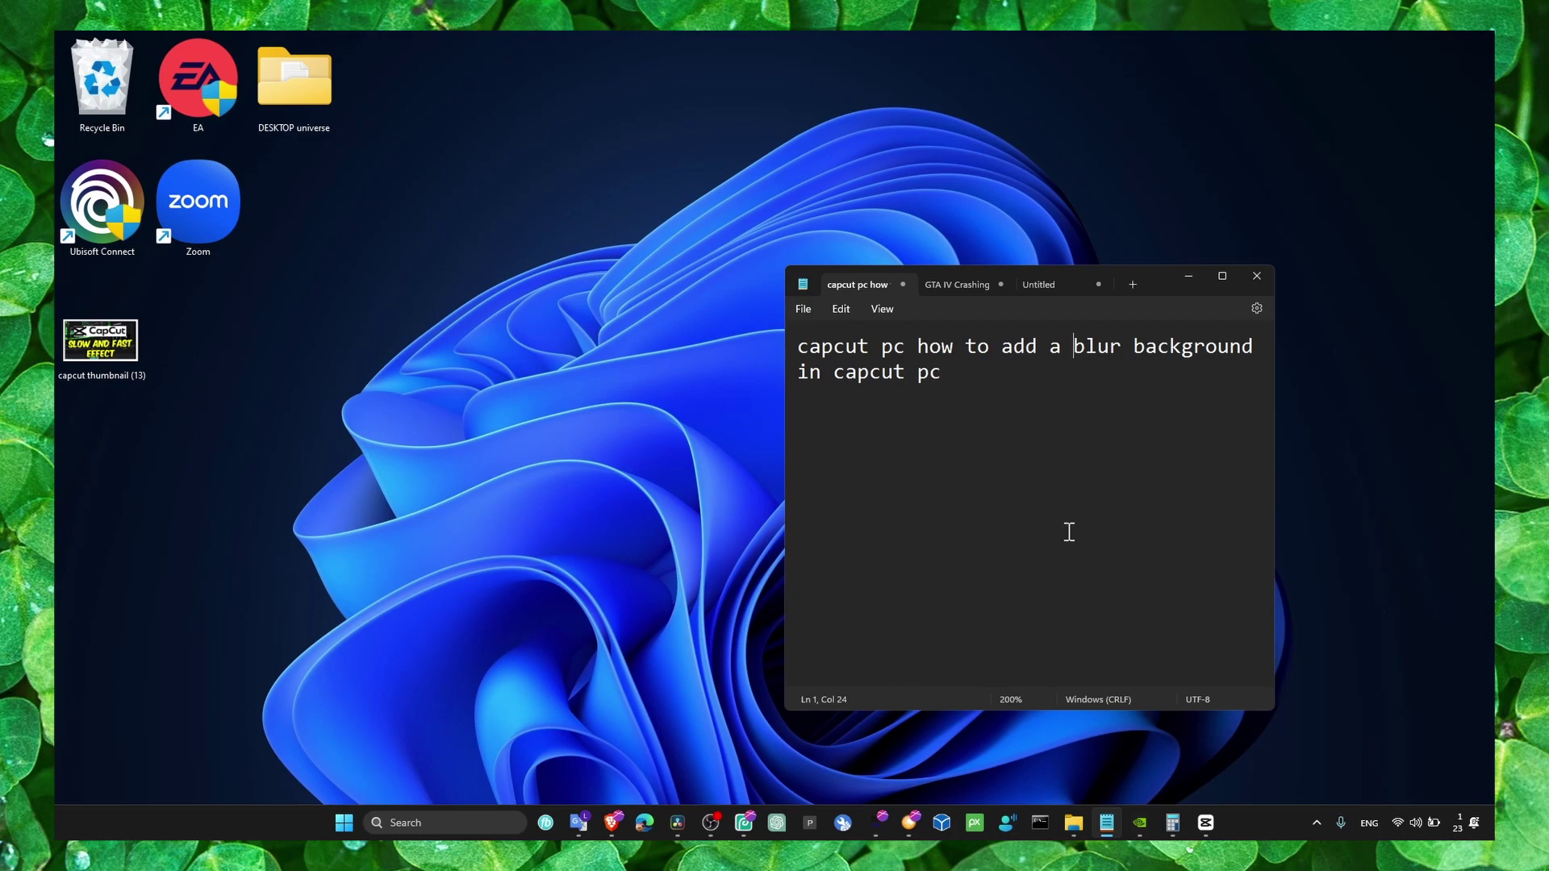
Step: Switch to CapCut, show the Media library and select the dance clip on the timeline
left_click(1205, 823)
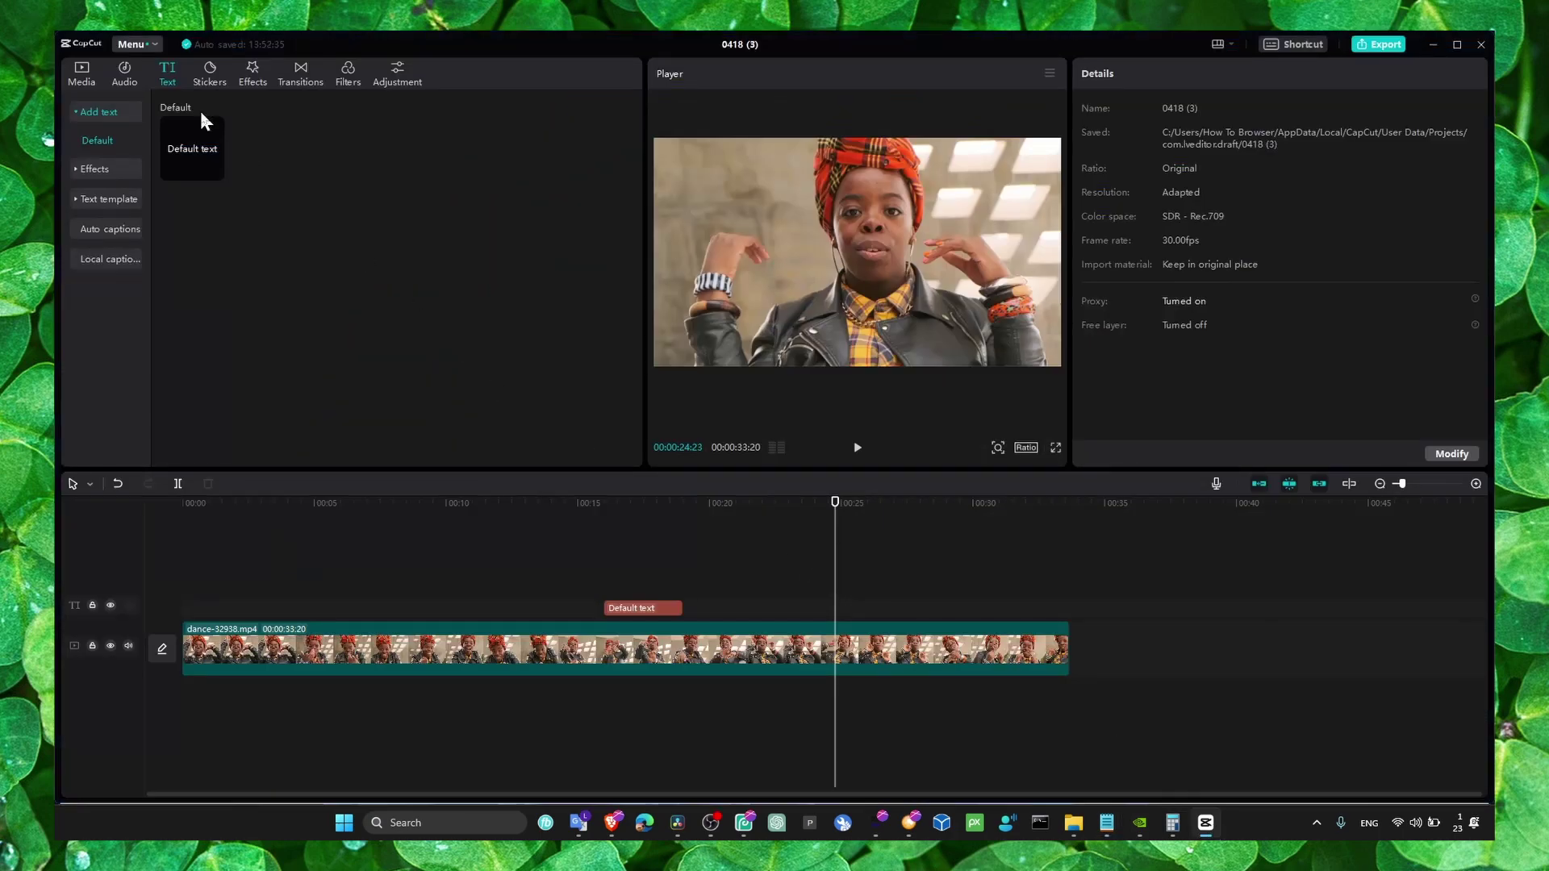
left_click(95, 80)
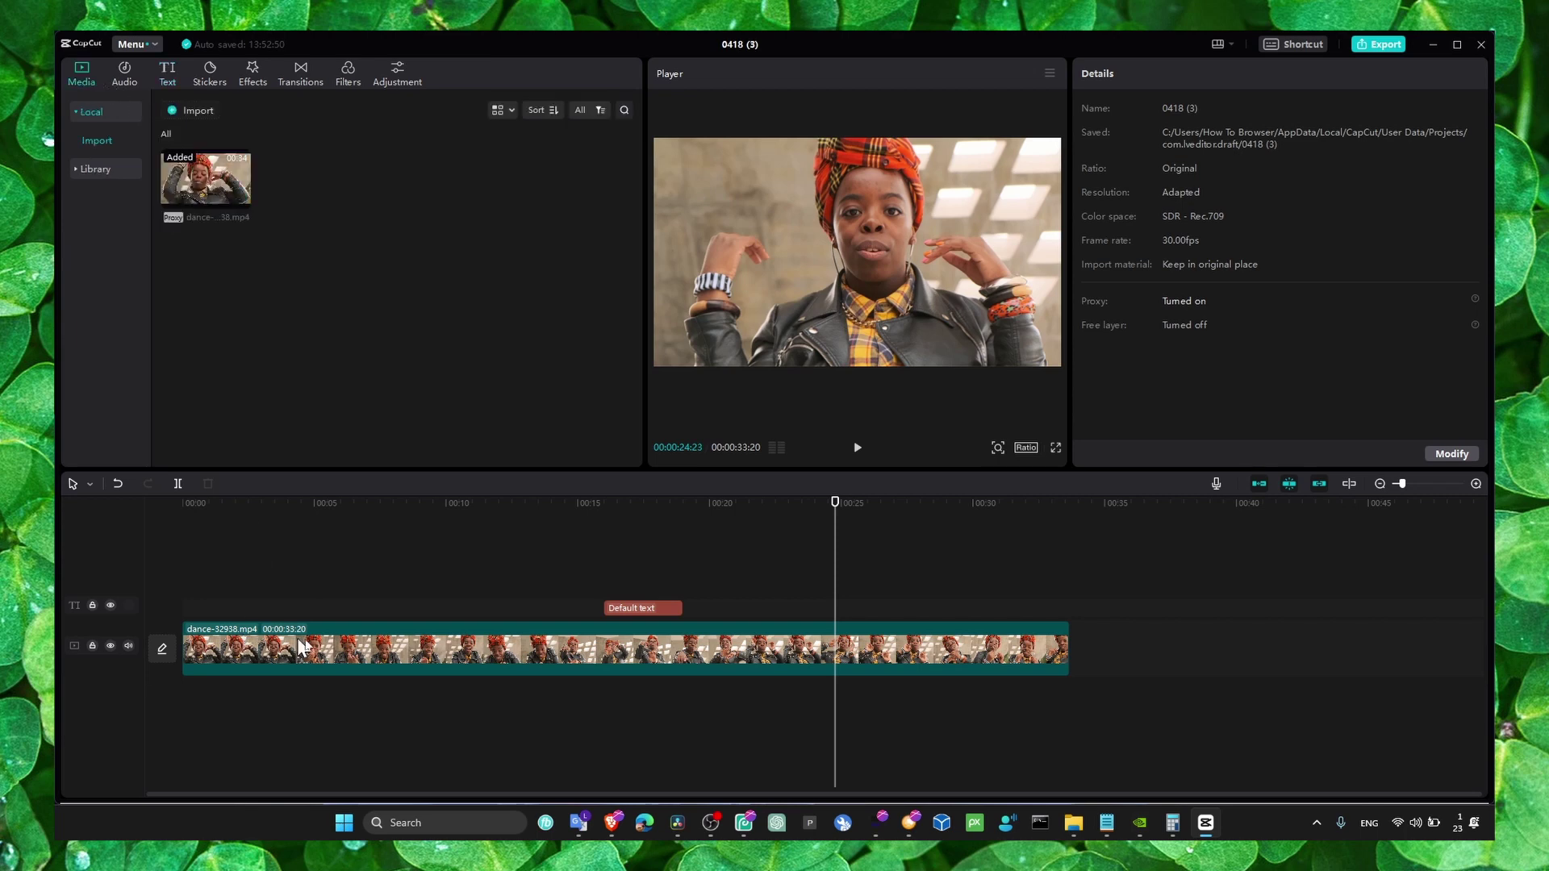
left_click(406, 643)
scroll(1145, 315, "down", 2)
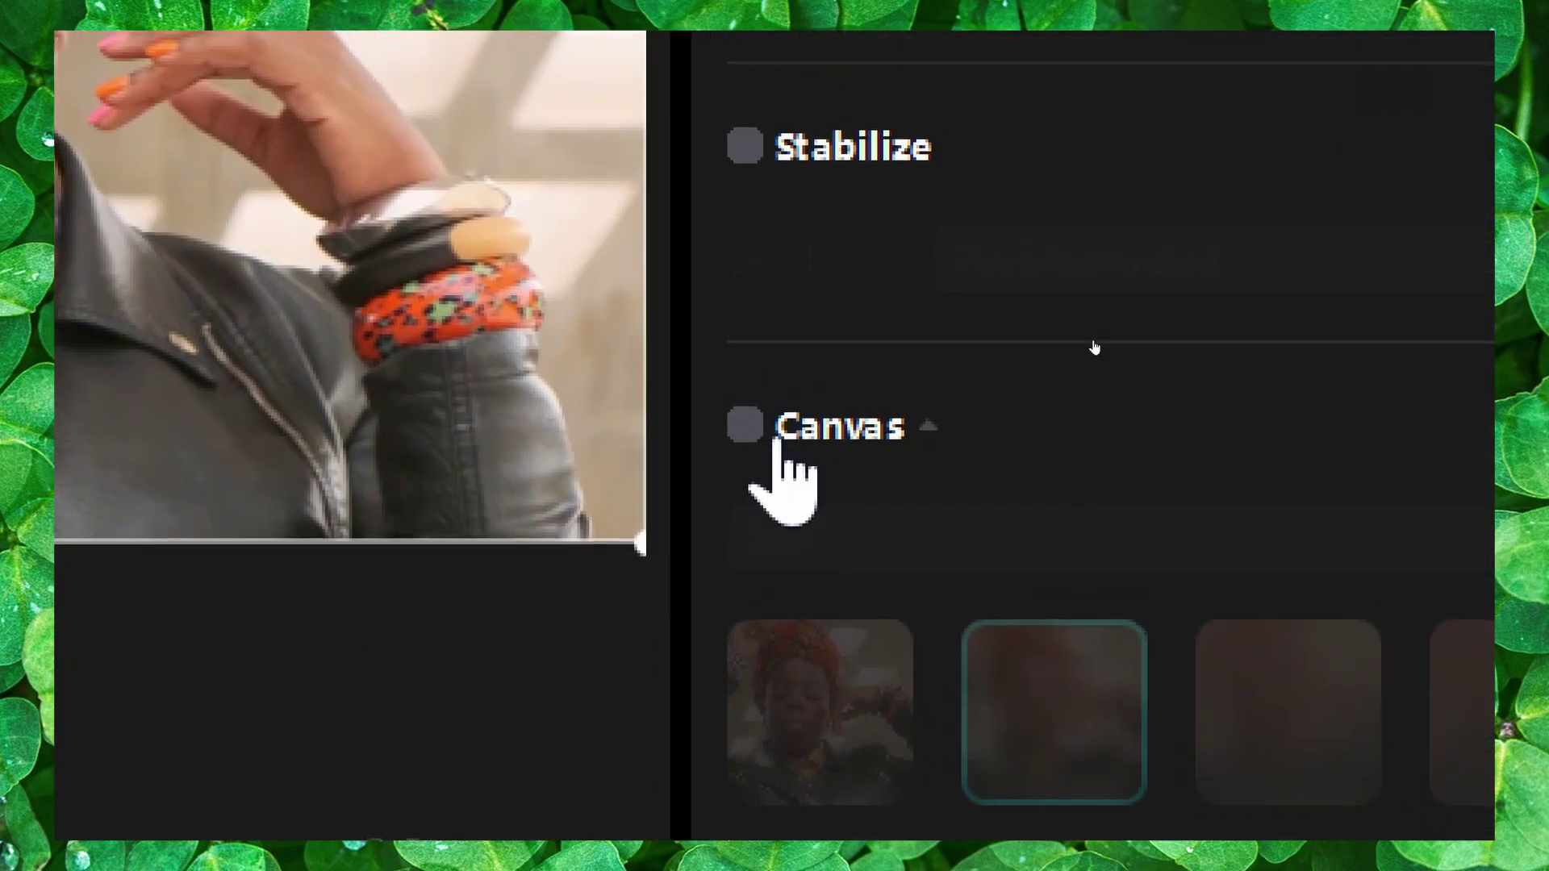
Step: Enable Canvas for the dance clip with Blur as the background type
left_click(780, 439)
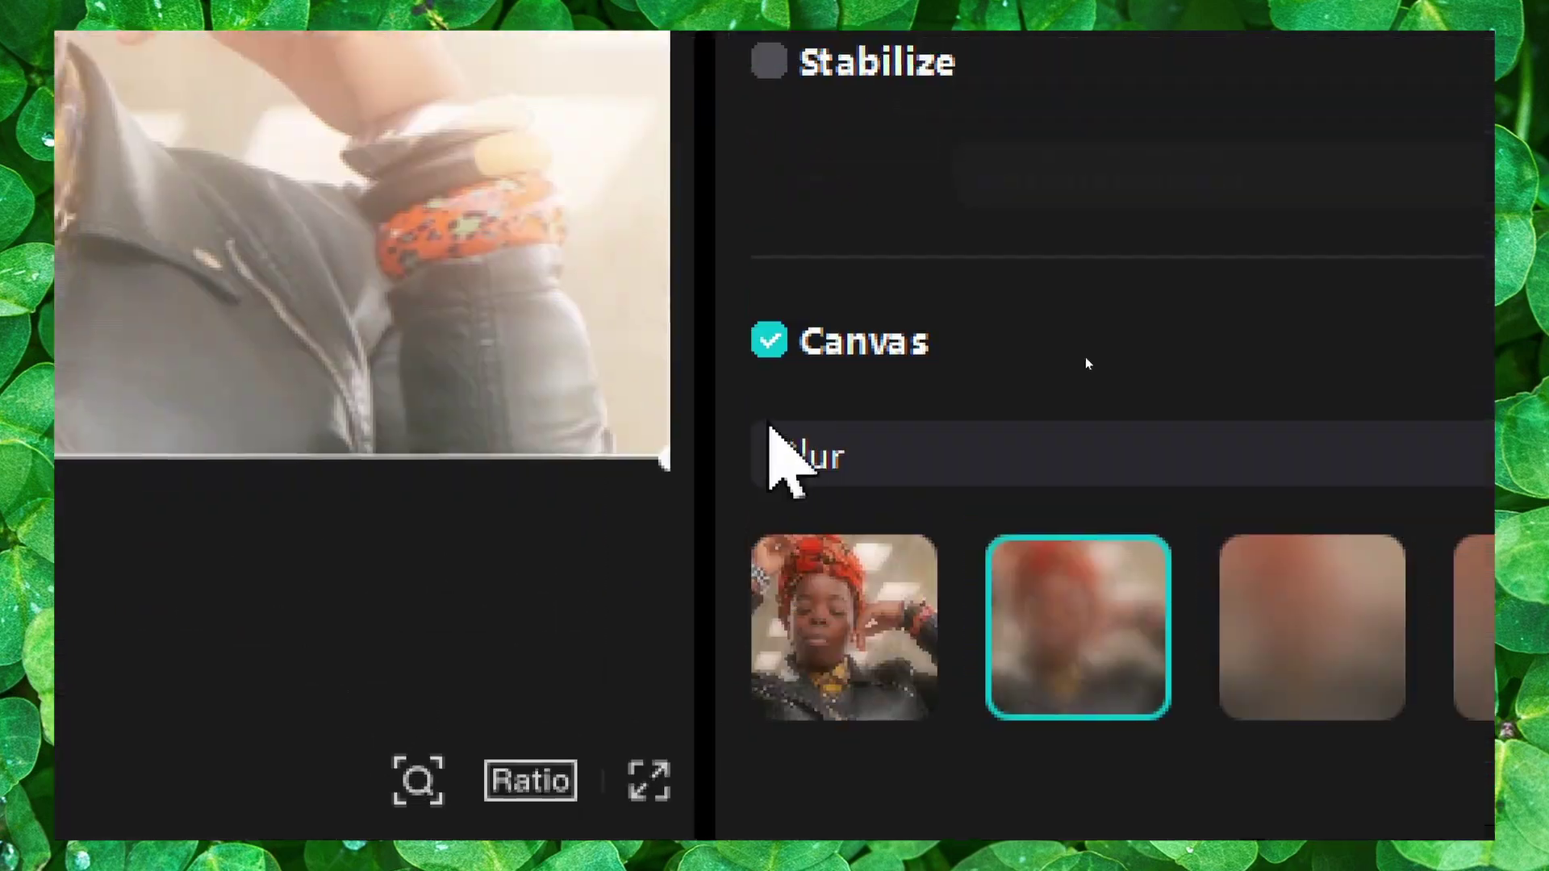
left_click(784, 457)
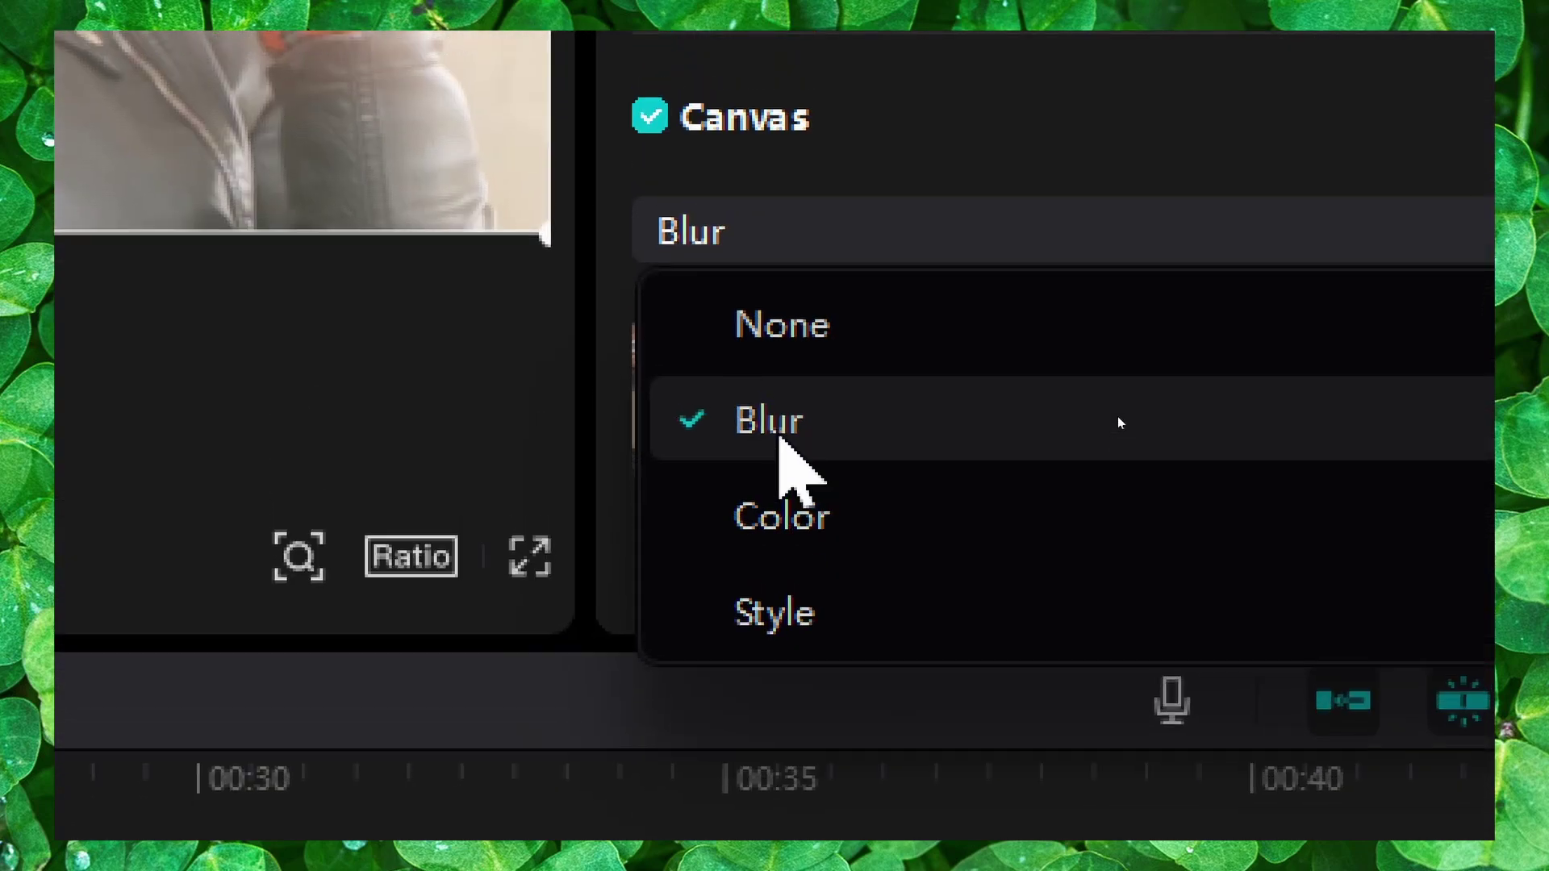
left_click(778, 439)
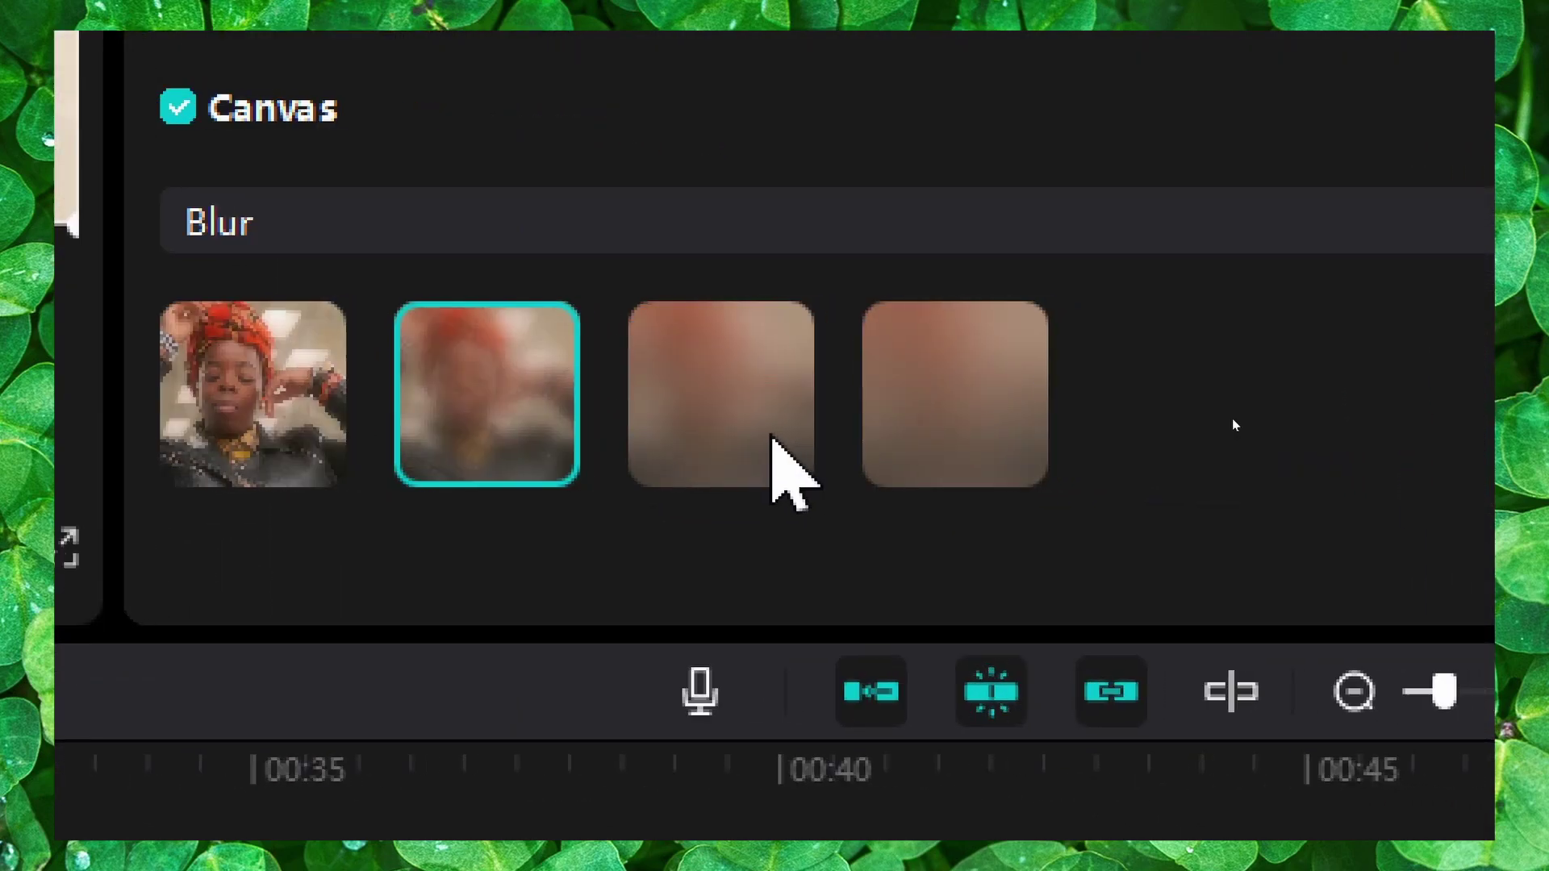
Step: Compare the blur strength thumbnails and keep the second blur strength
left_click(727, 399)
left_click(485, 399)
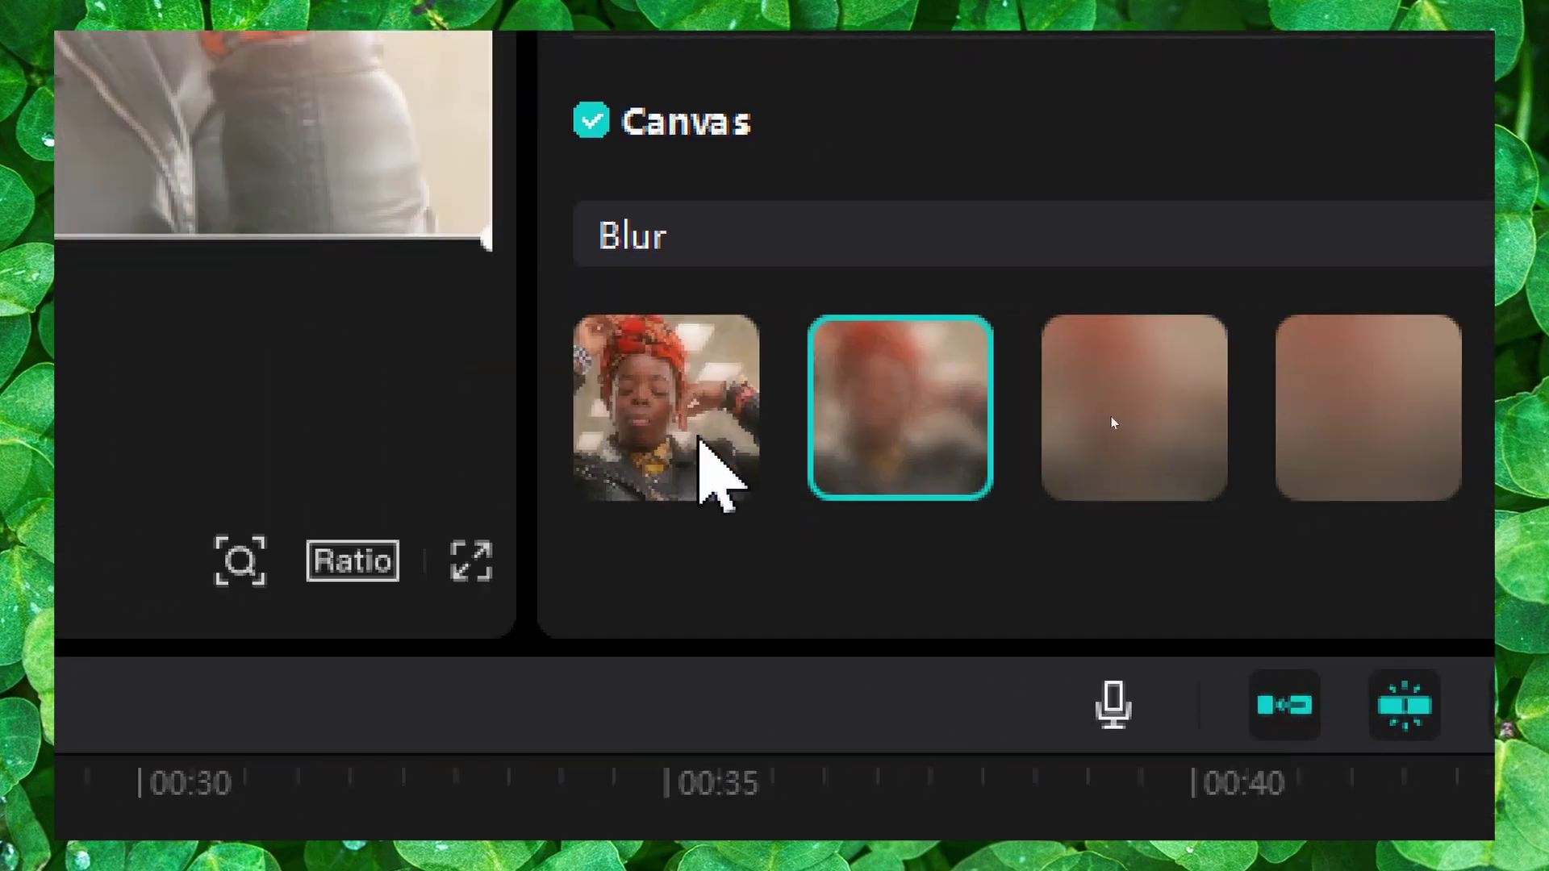
left_click(254, 400)
left_click(785, 441)
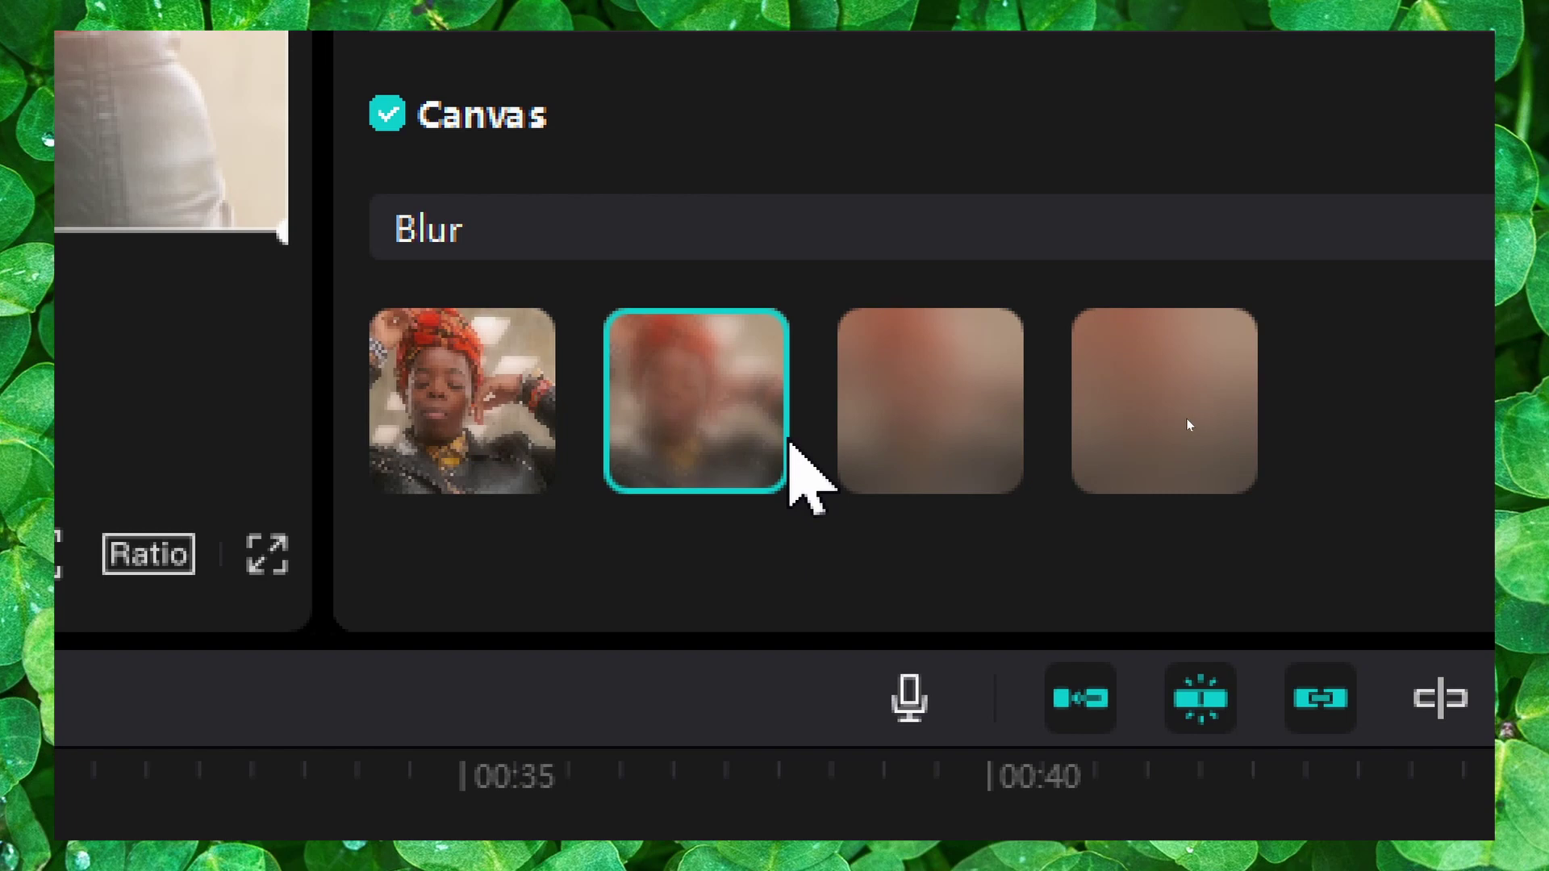
left_click(999, 451)
left_click(720, 429)
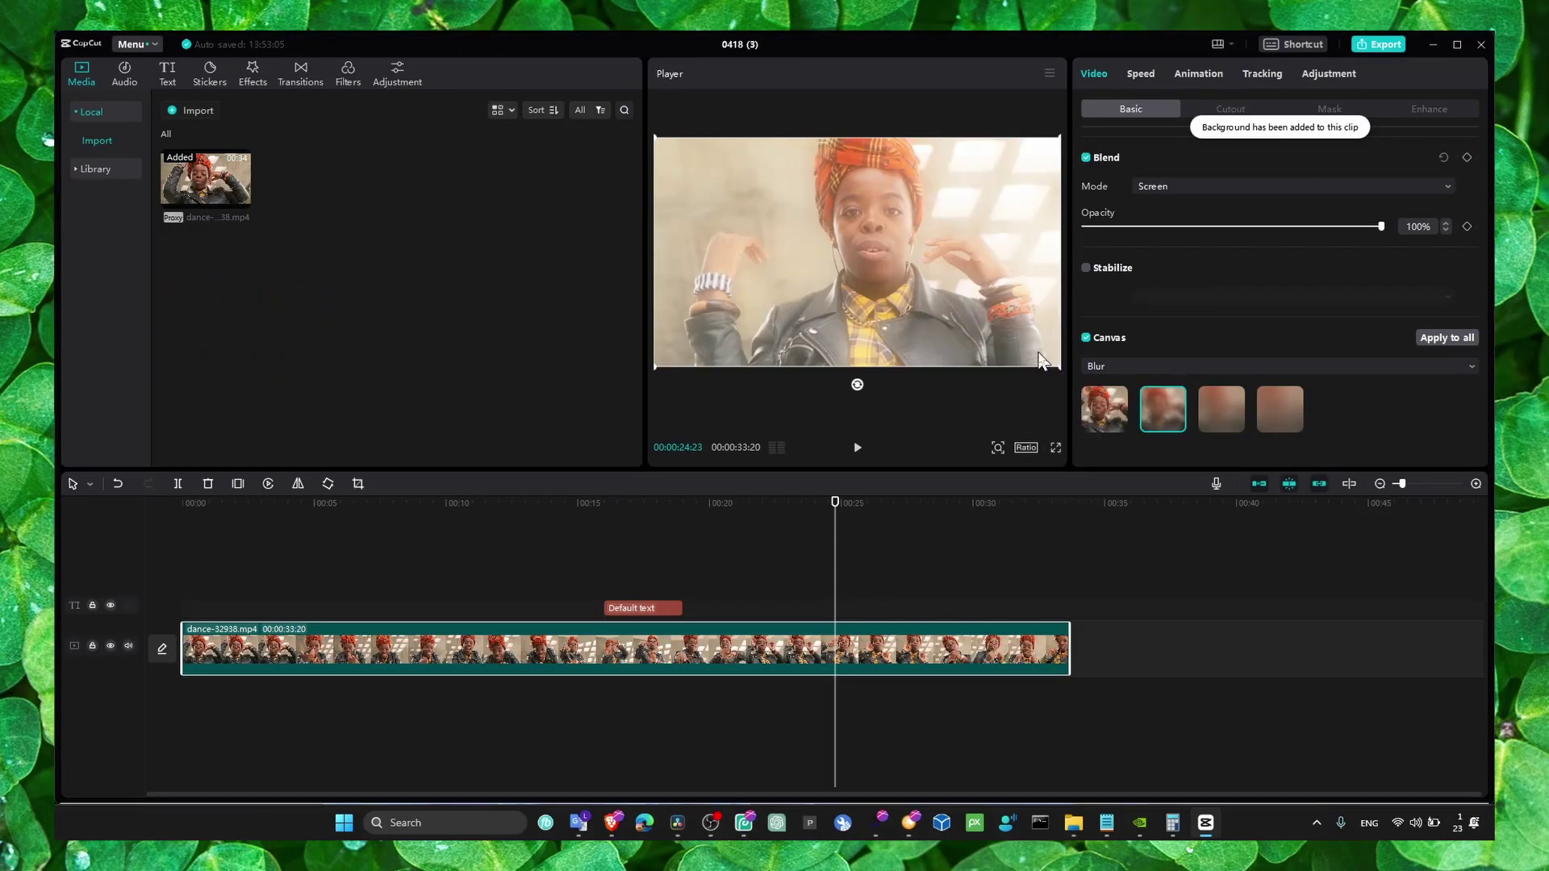
Step: Scale the video down to about 93% and nudge it so the blurred background shows around it
mouse_move(1038, 359)
left_mouse_down()
mouse_move(1020, 355)
mouse_move(1039, 365)
left_mouse_up()
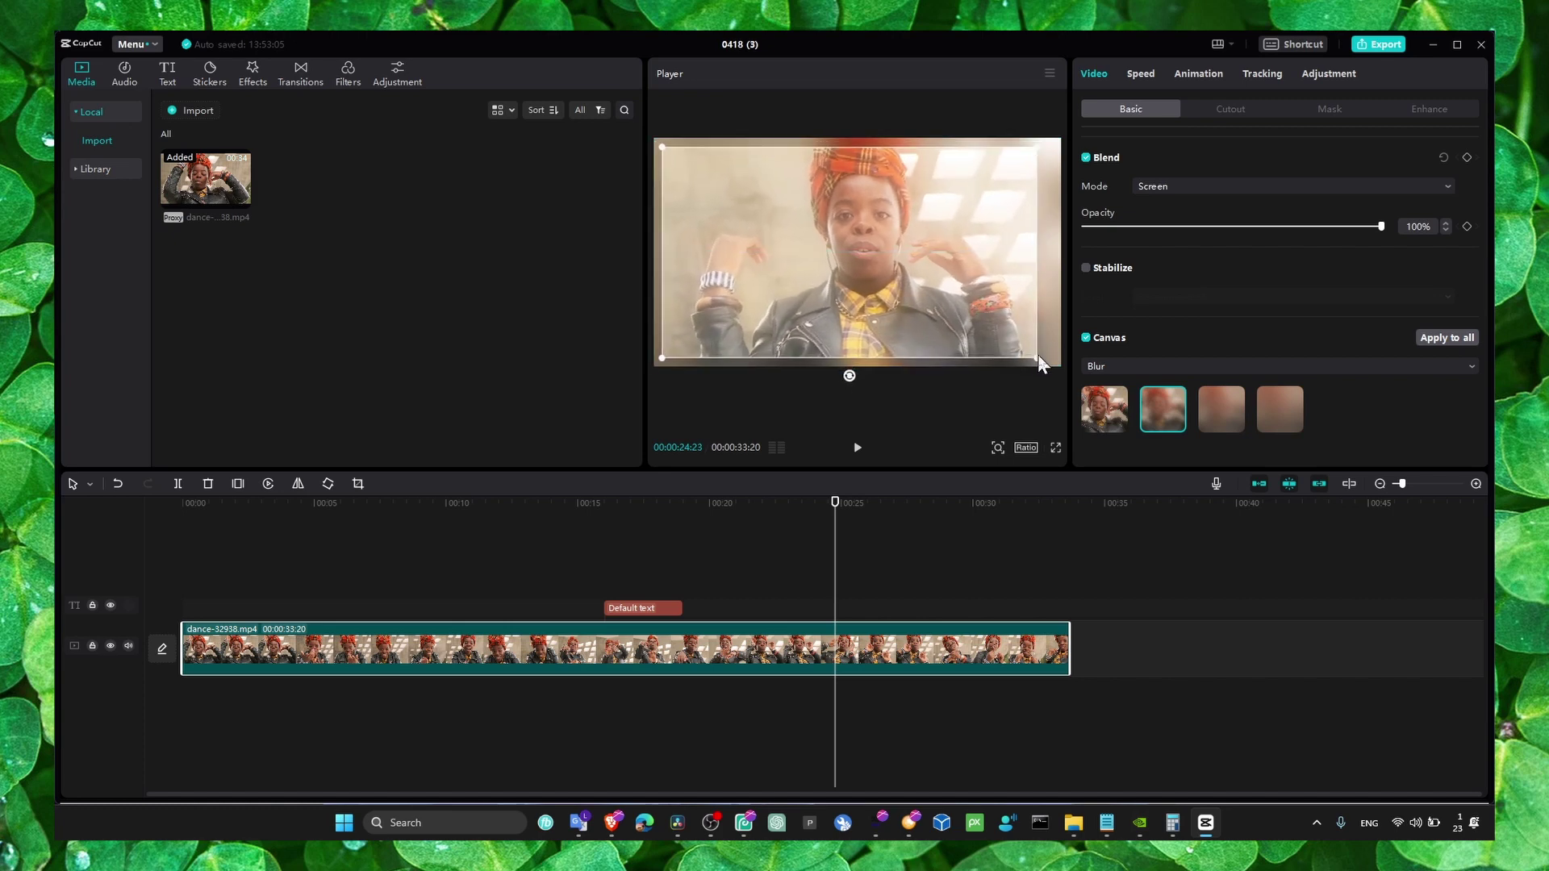
mouse_move(803, 339)
left_mouse_down()
mouse_move(845, 309)
mouse_move(807, 345)
left_mouse_up()
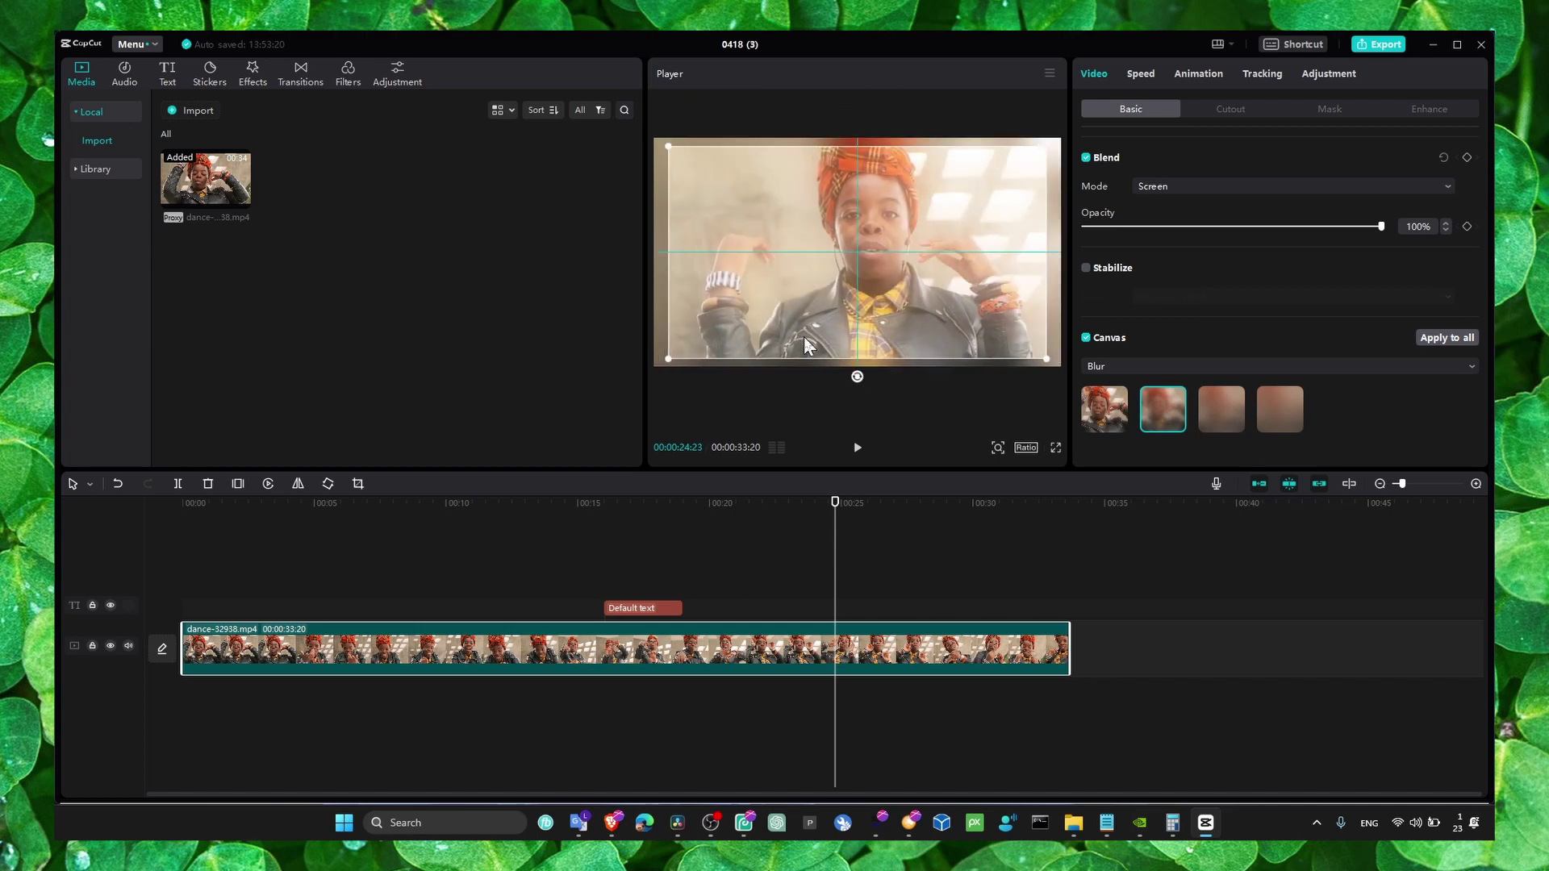
left_click(297, 525)
left_click(365, 539)
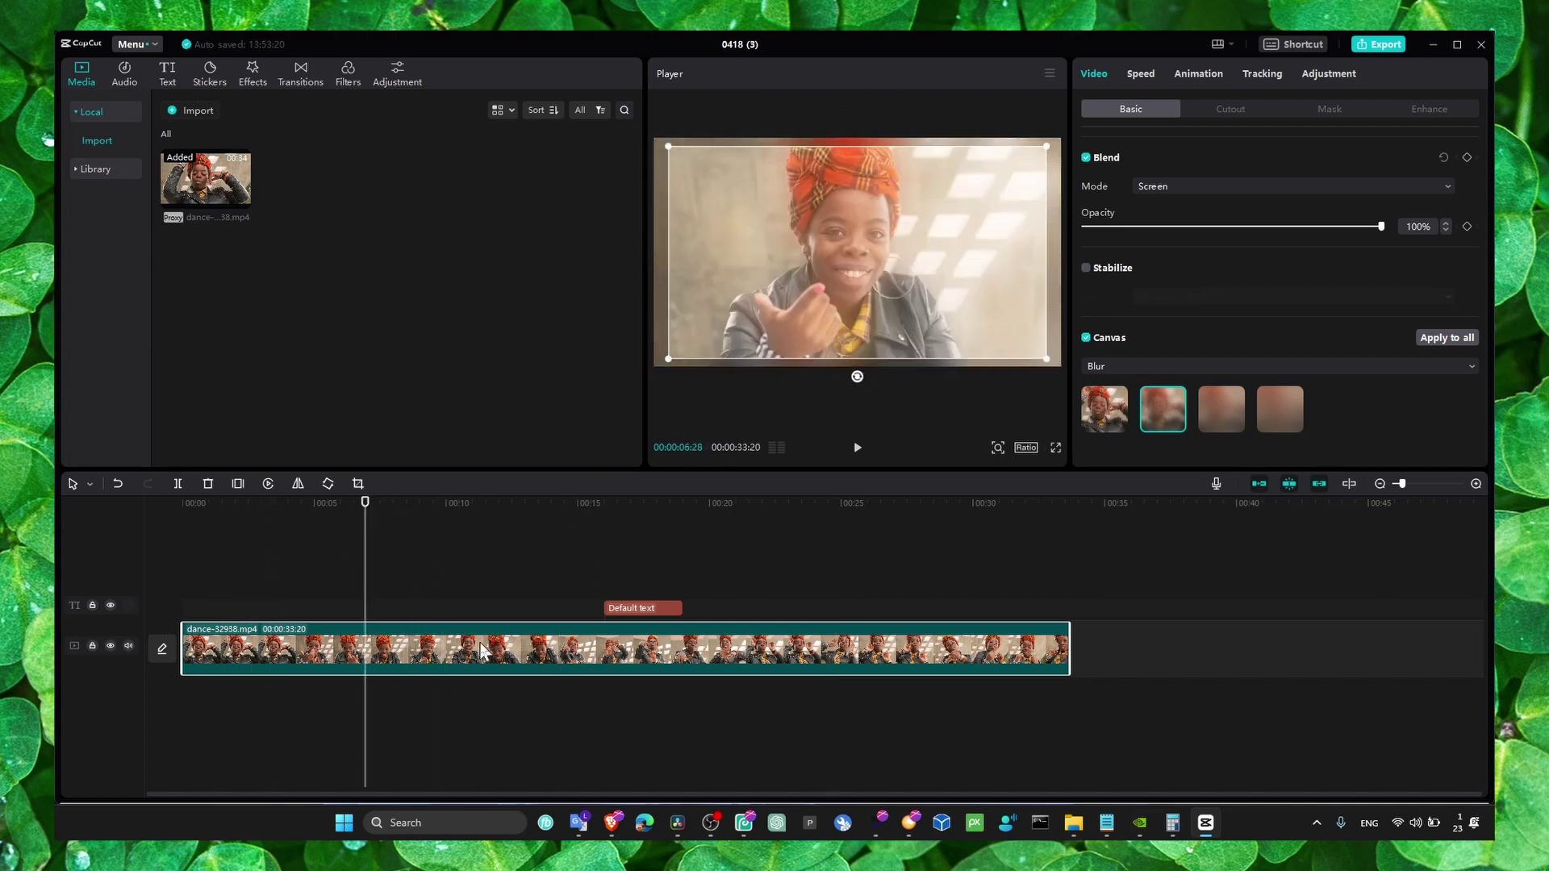
scroll(1239, 323, "up", 2)
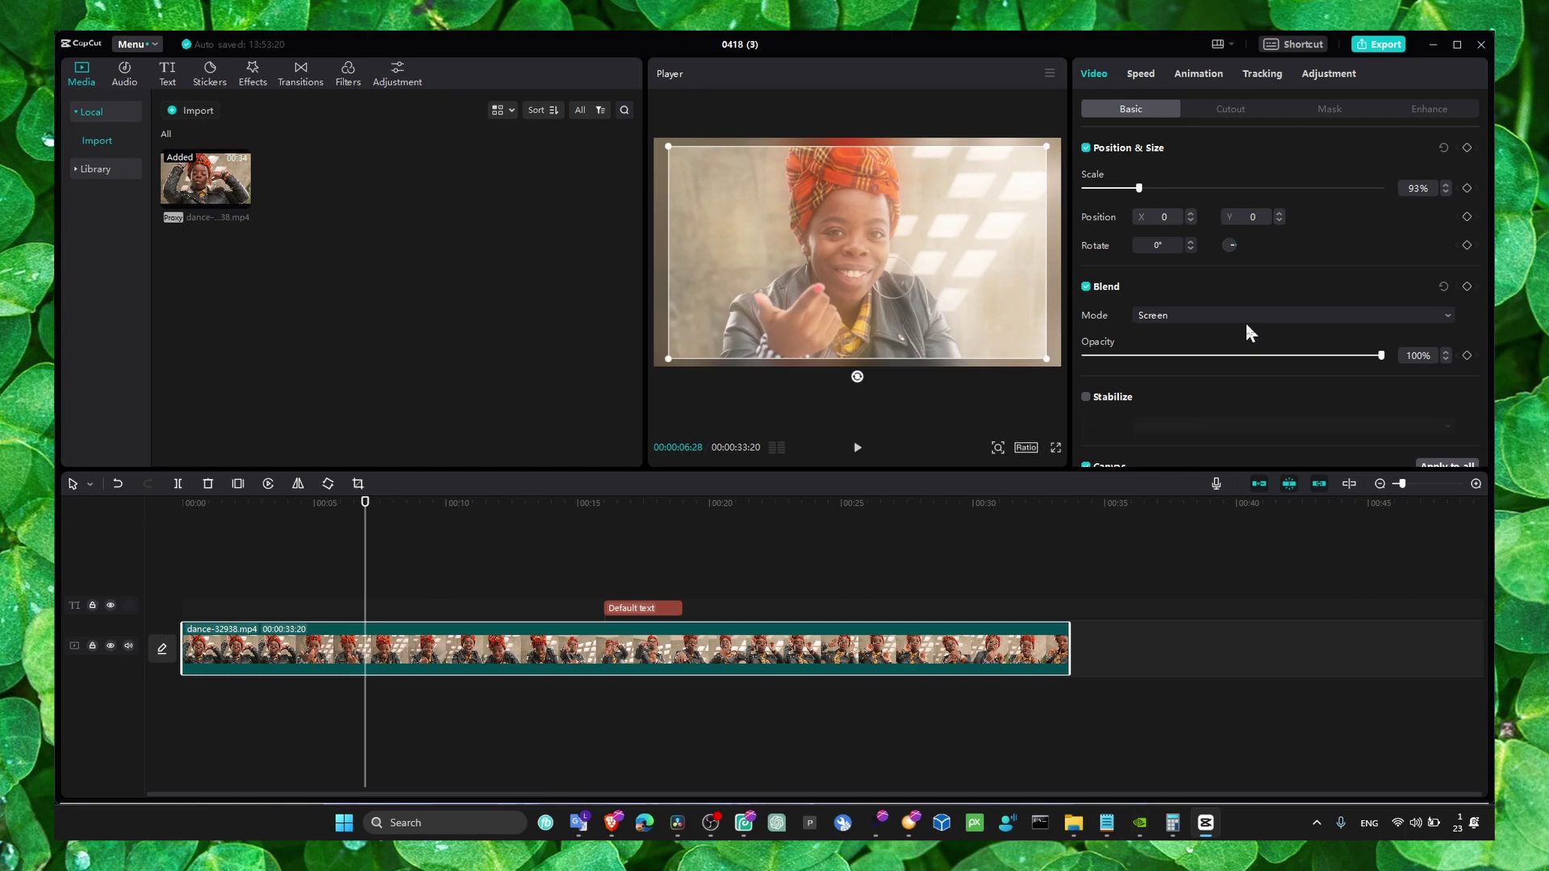
Step: Change the clip's blend mode from Screen to Normal and recentre the video in the frame
left_click(1253, 317)
left_click(1231, 348)
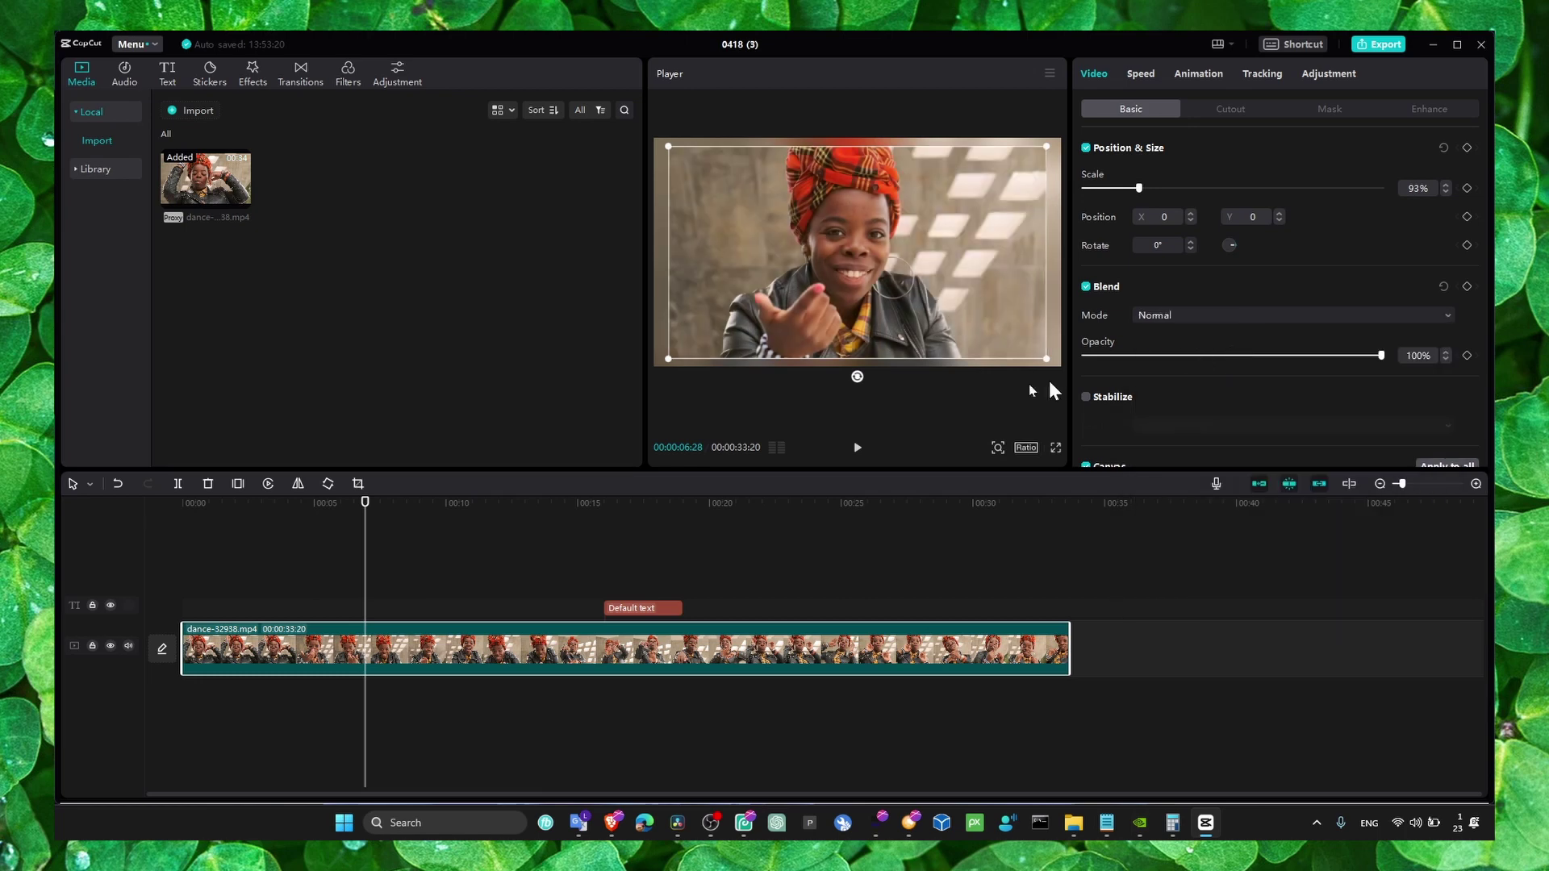
left_click_drag(924, 336, 925, 333)
Step: Try the Darken blend, revert to Normal, fine-tune position and preview near 23 seconds
left_click(1196, 318)
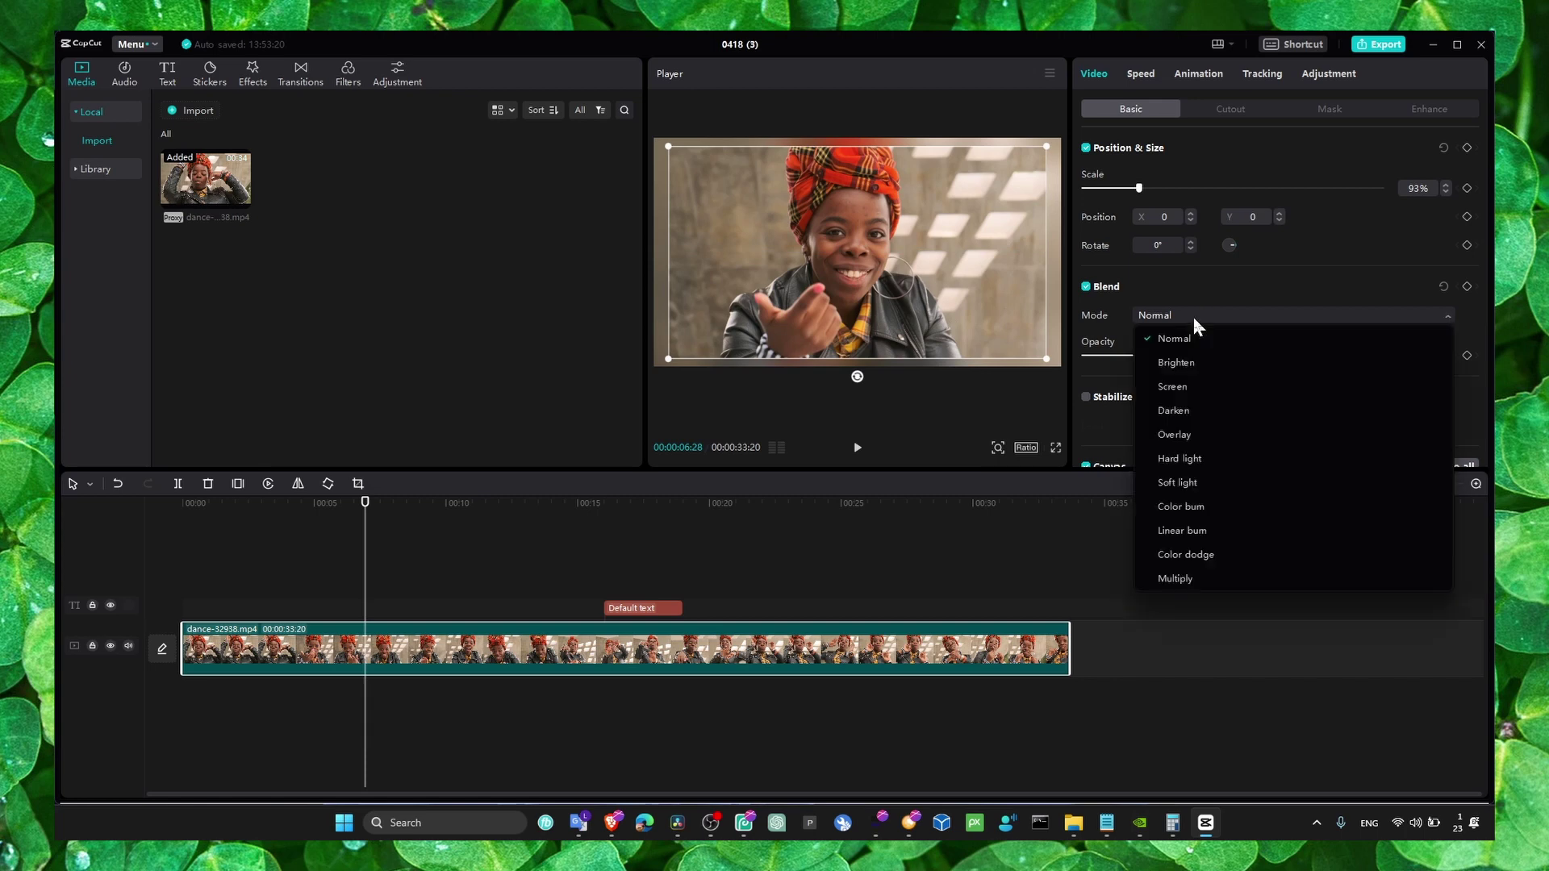
left_click(1200, 411)
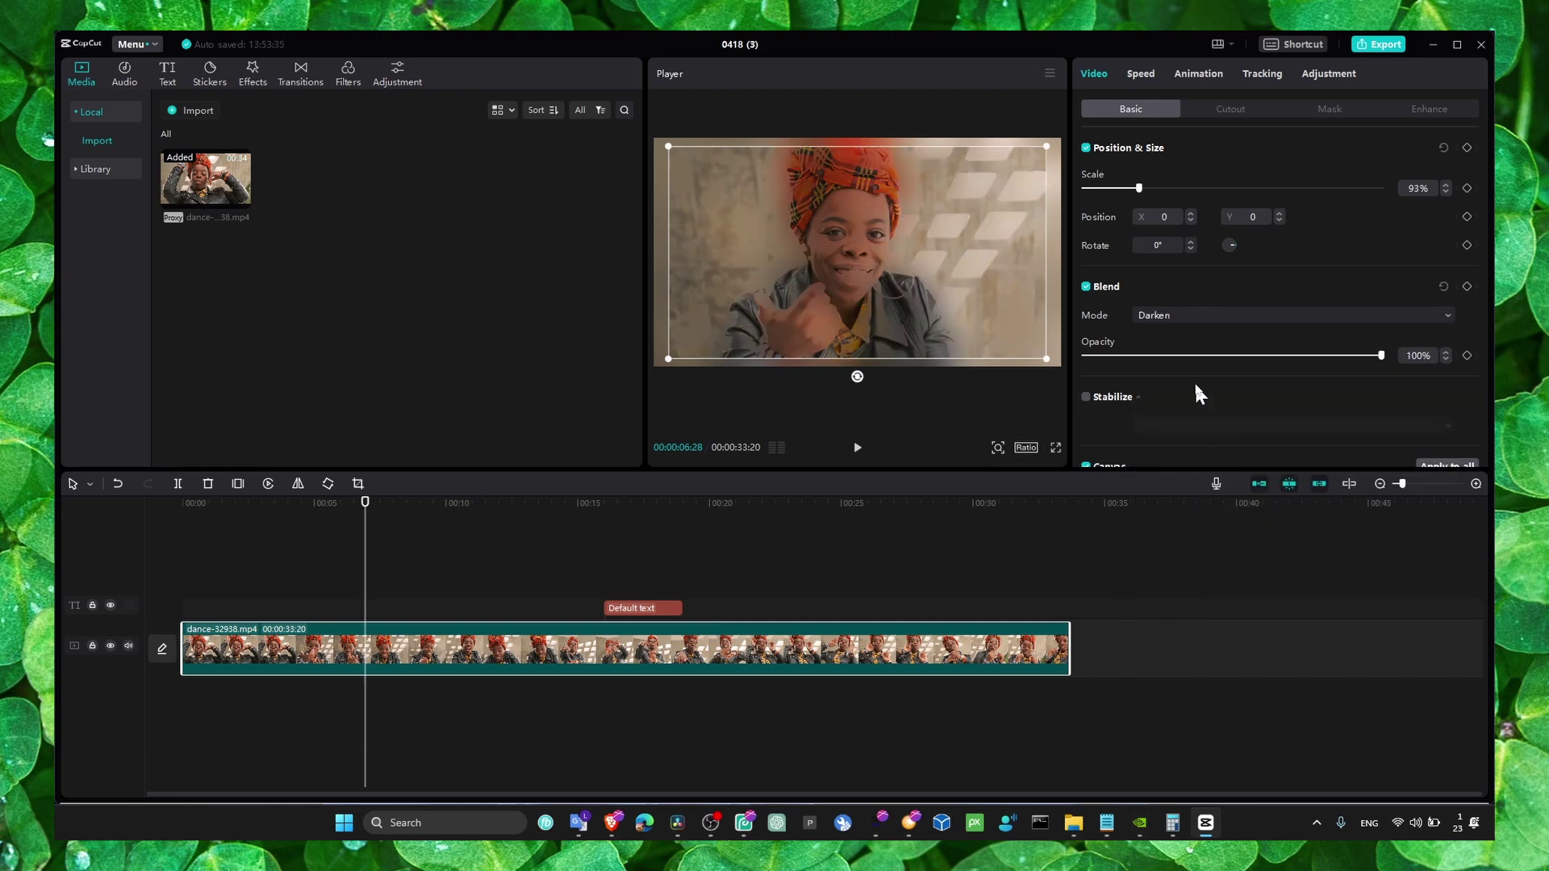
left_click(1182, 317)
left_click(1162, 351)
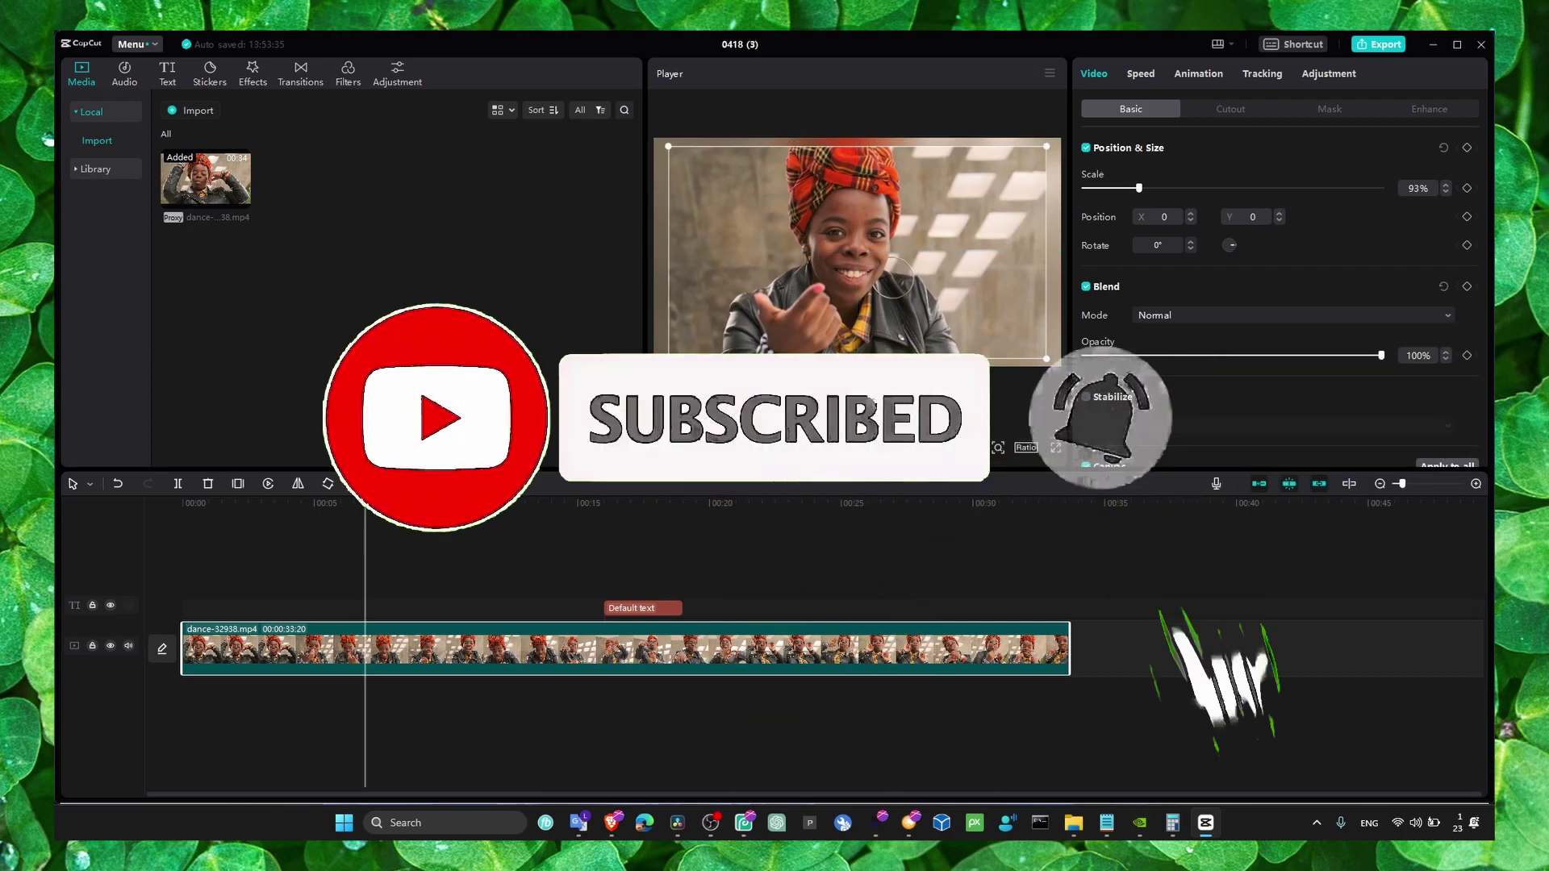
left_click_drag(851, 303, 841, 294)
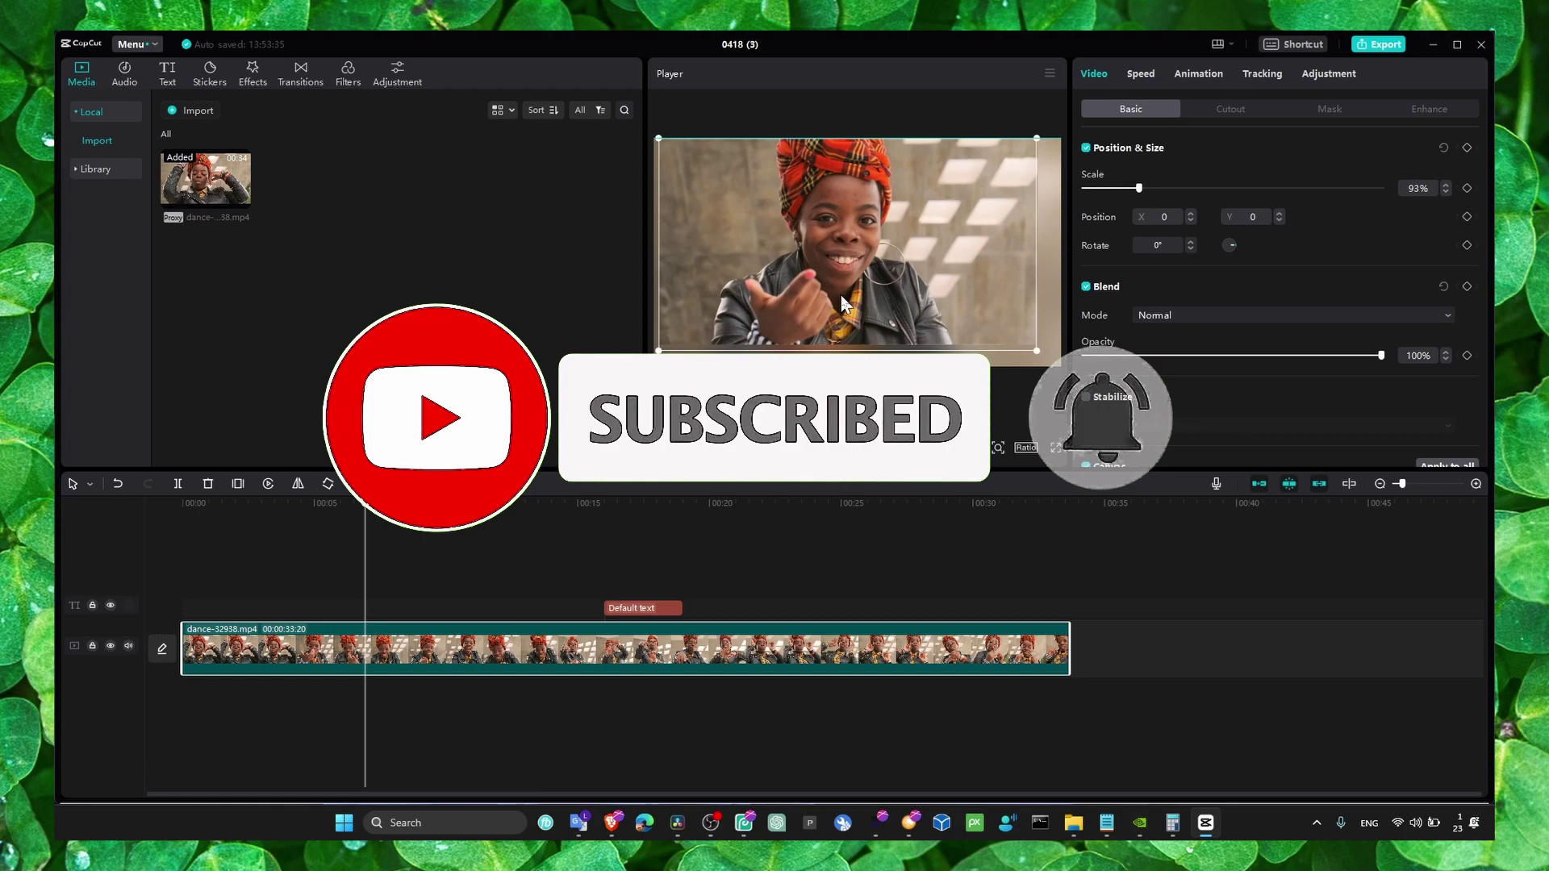
left_click_drag(710, 505, 800, 519)
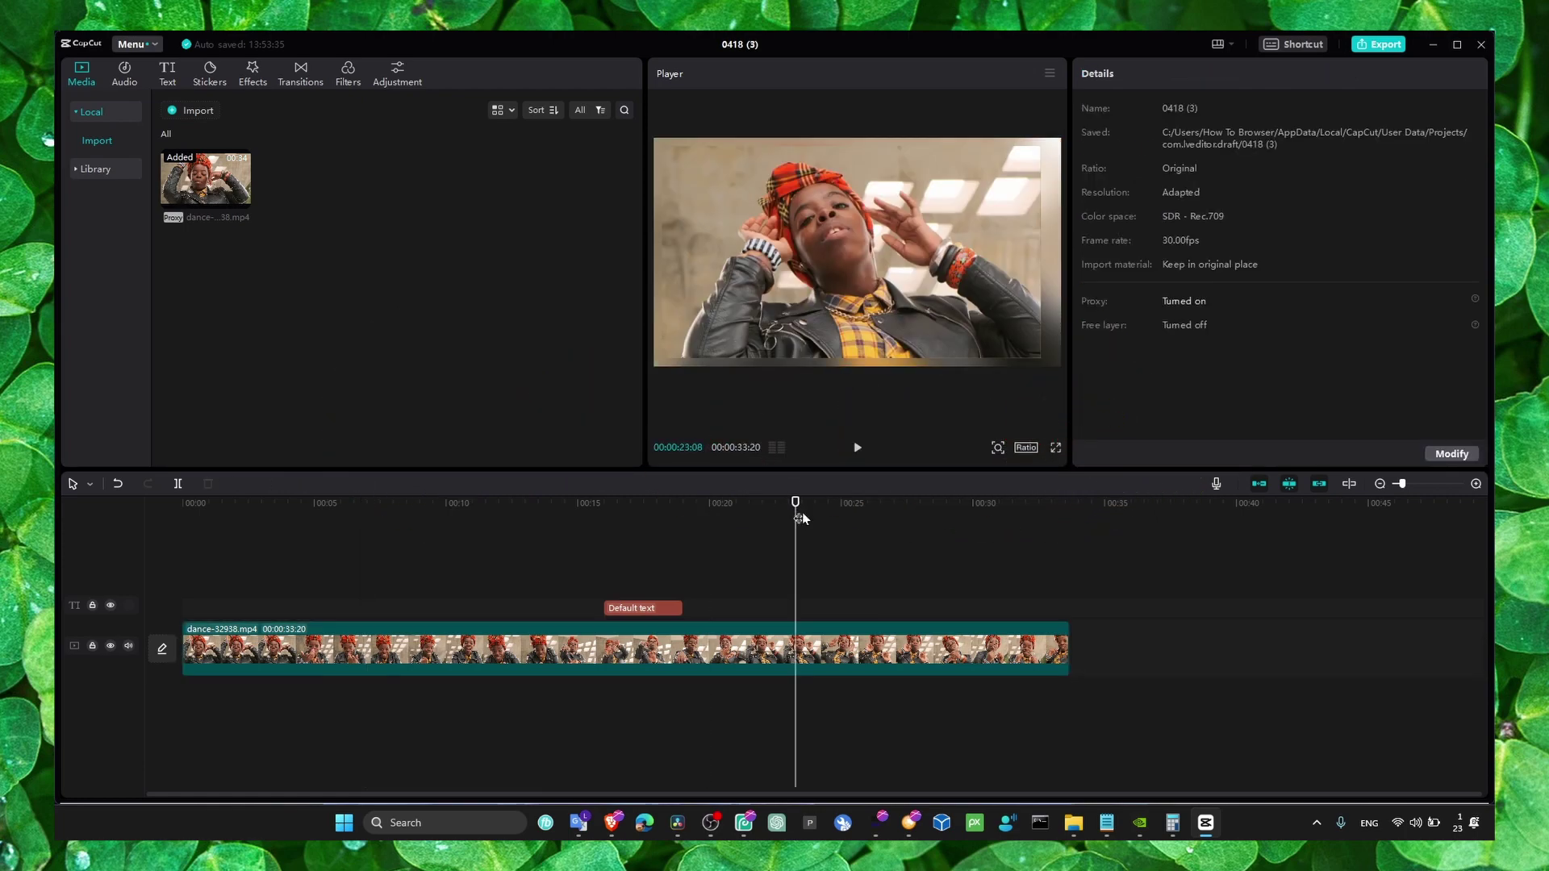